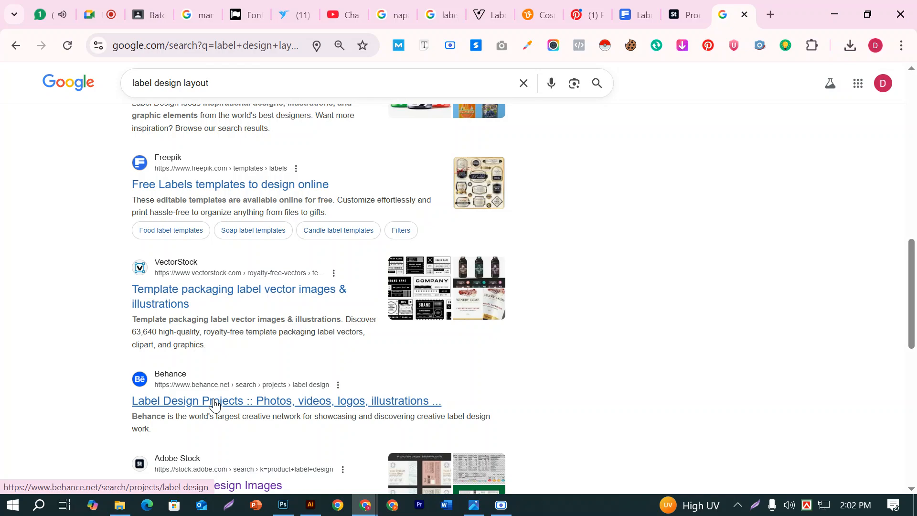
Switch to Adobe Illustrator and delete the red rectangle from the Untitled-6 artboard
left_click(311, 505)
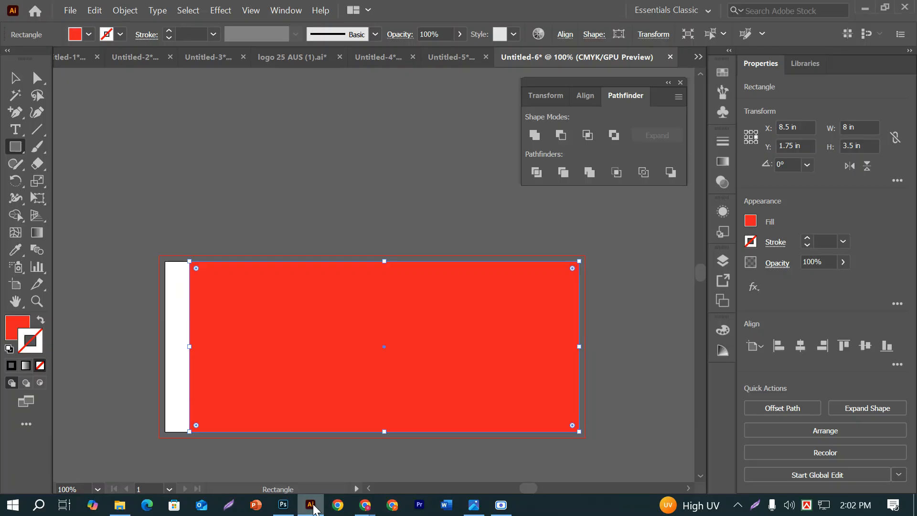
left_click(11, 80)
left_click(194, 138)
scroll(382, 349, "down", 1)
left_click(382, 349)
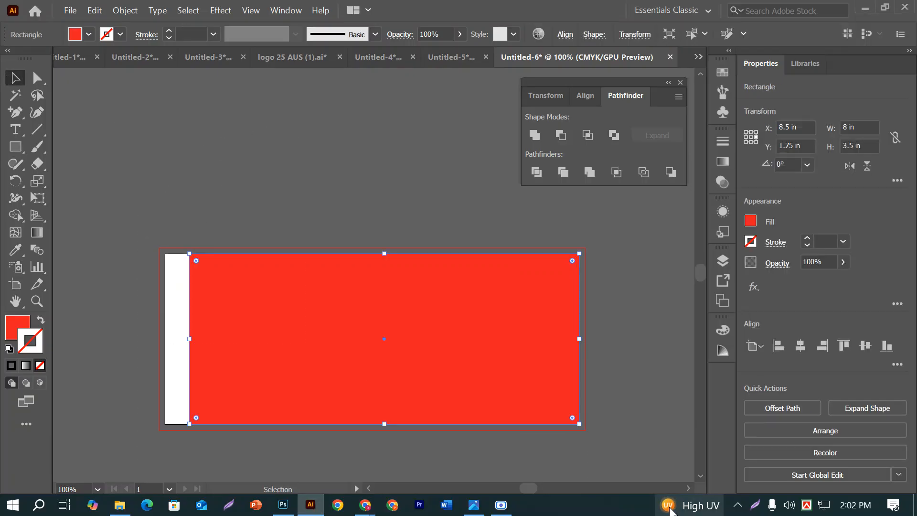
key("Delete")
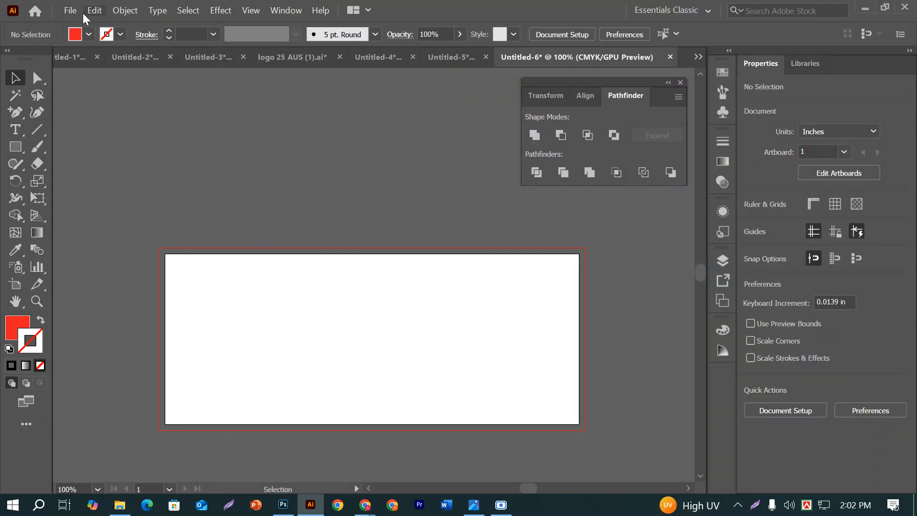
Create a new landscape document 8.5 in wide and 3.5 in high with a 0.125 in bleed on all sides
left_click(76, 13)
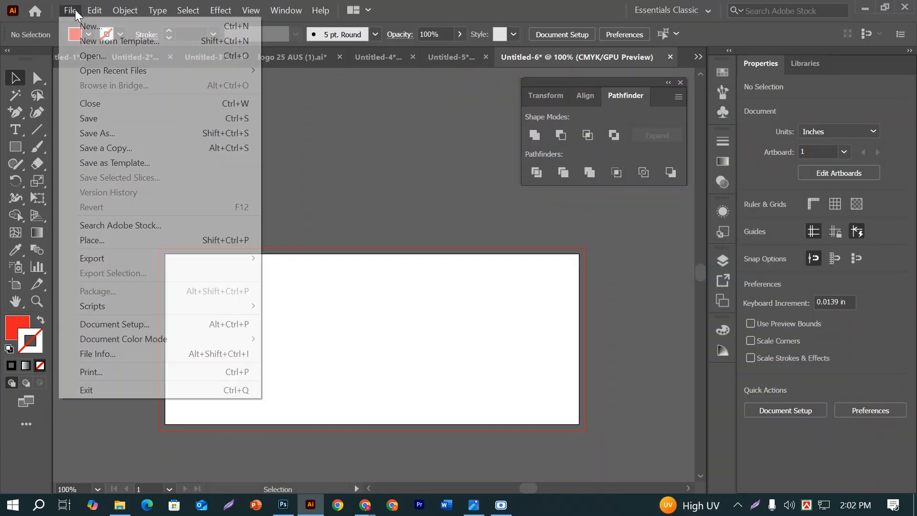
left_click(87, 27)
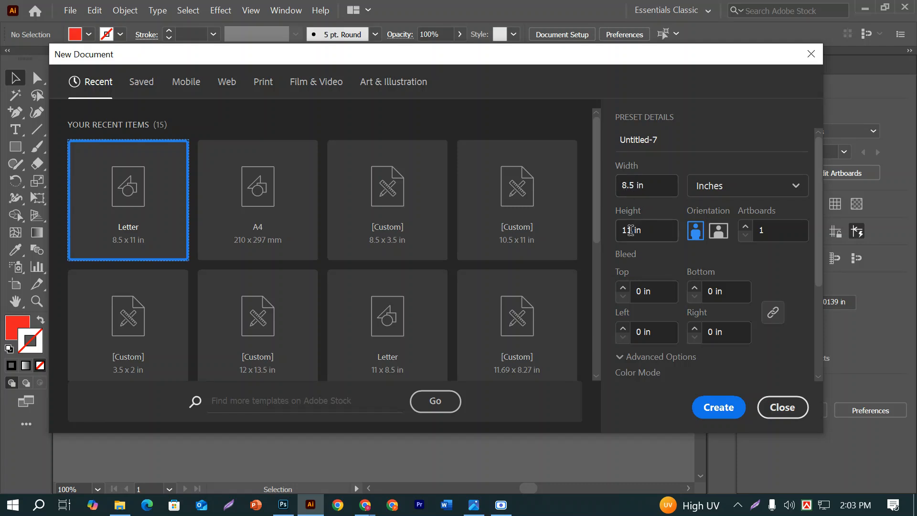
double_click(628, 230)
type("3.5")
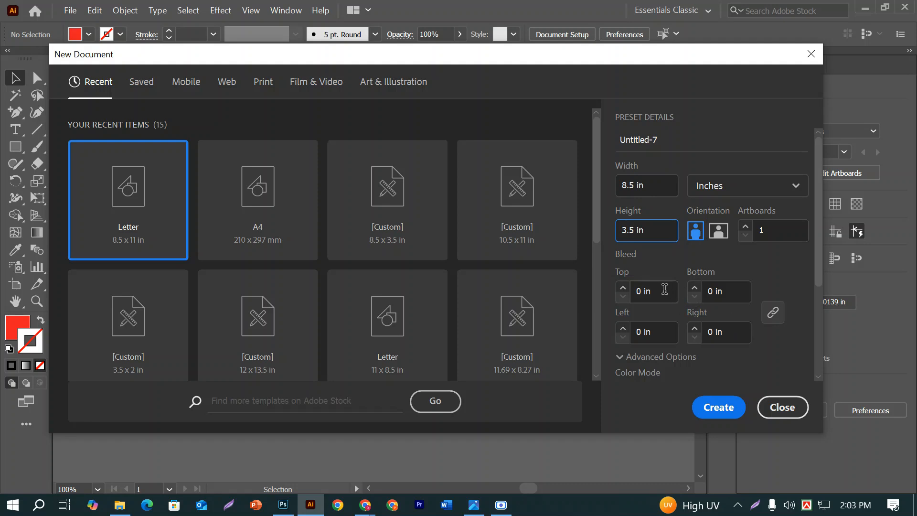
left_click(662, 289)
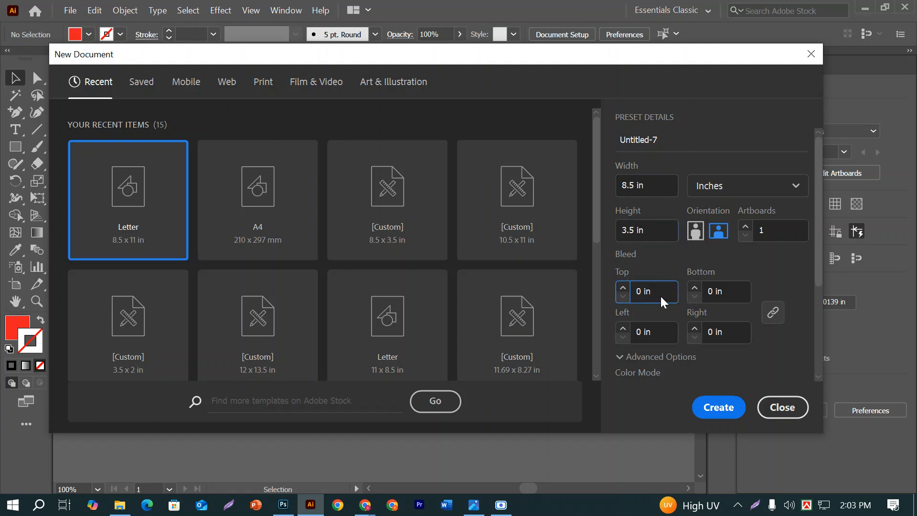
key("Up")
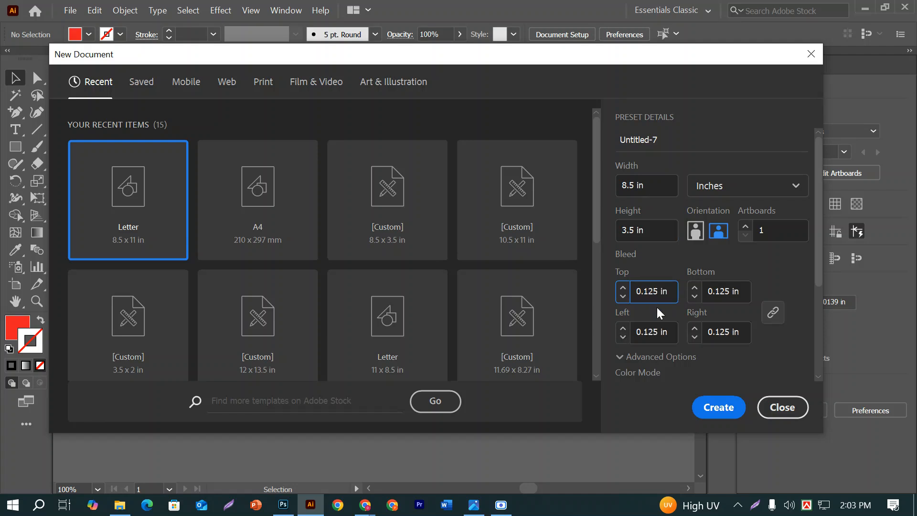
left_click(729, 405)
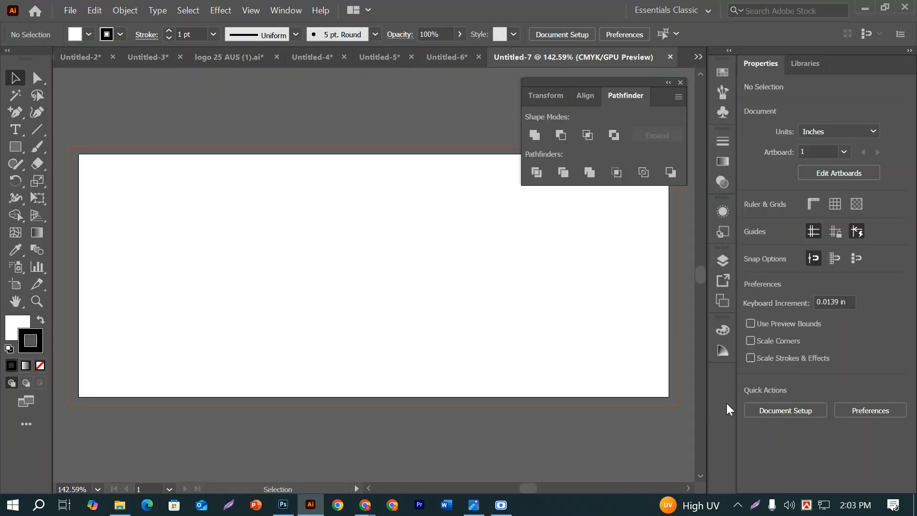
Create a white 8 by 3.5 in rectangle and set its stroke to none
key("ctrl+1")
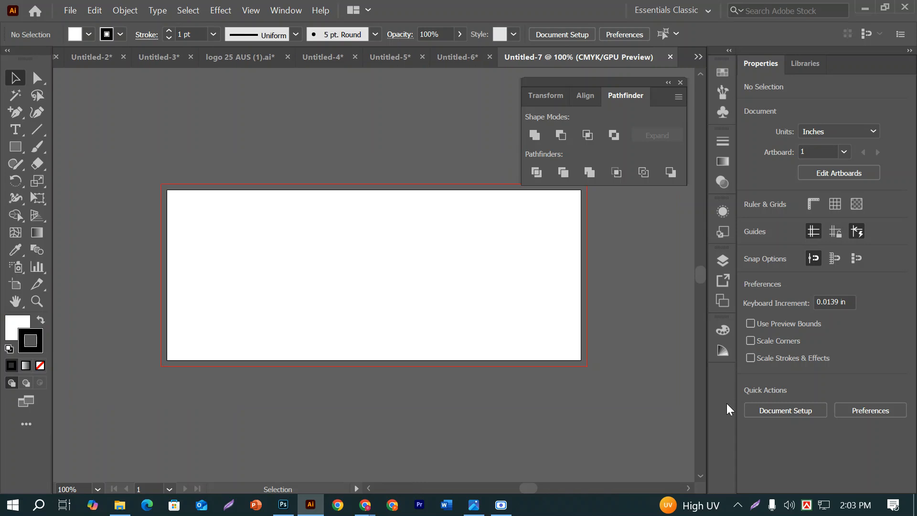
left_click_drag(521, 245, 481, 284)
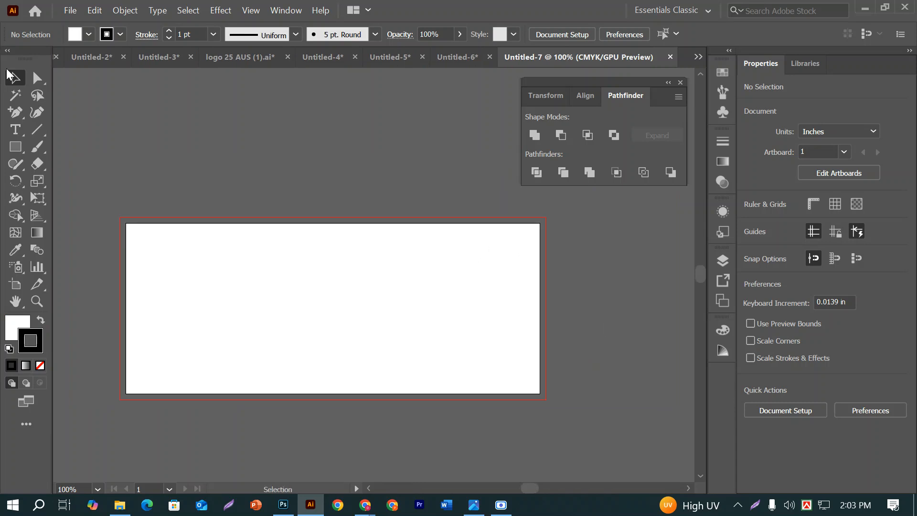
left_click(14, 146)
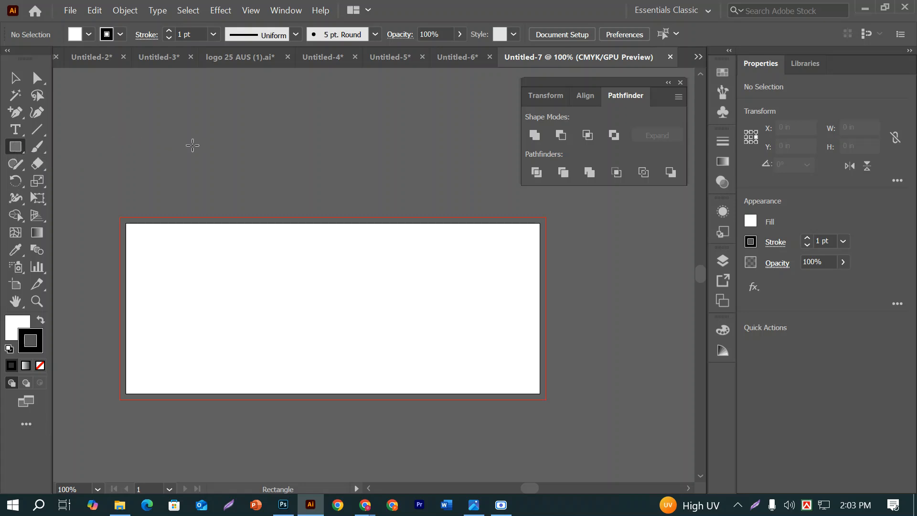
left_click(196, 146)
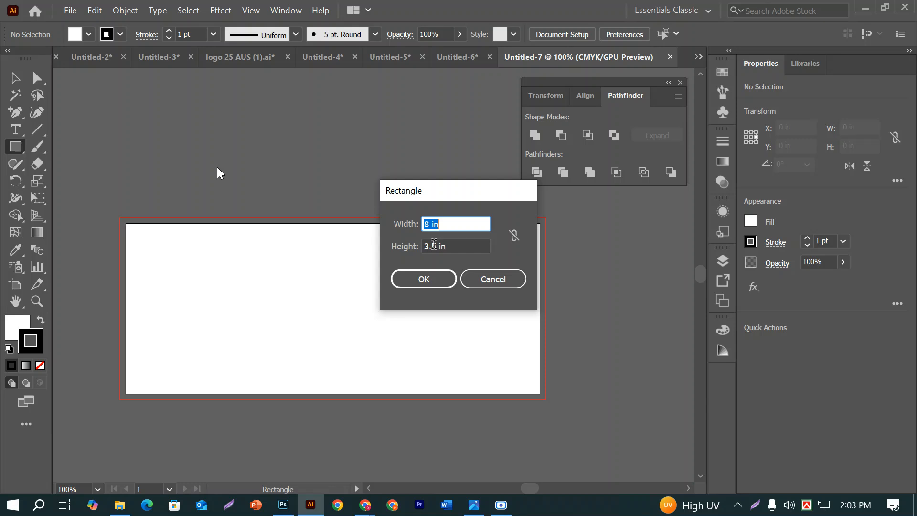
left_click(410, 280)
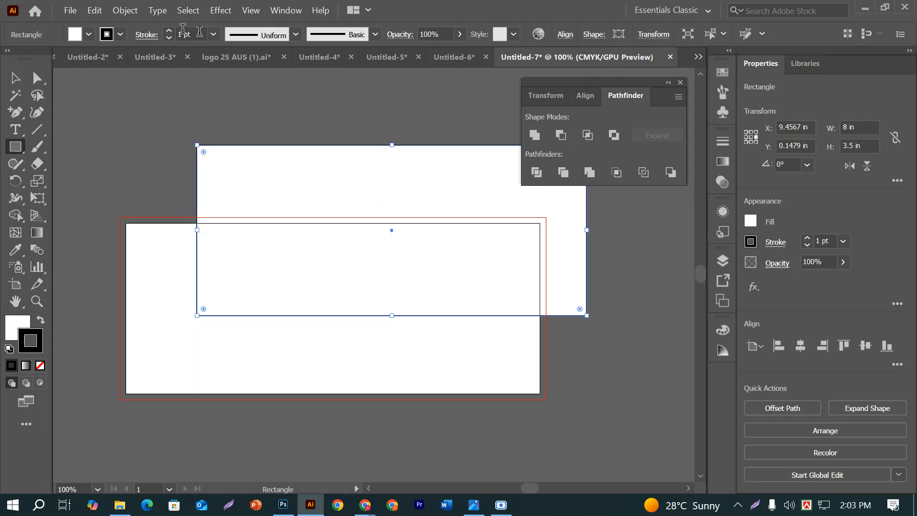
left_click(120, 34)
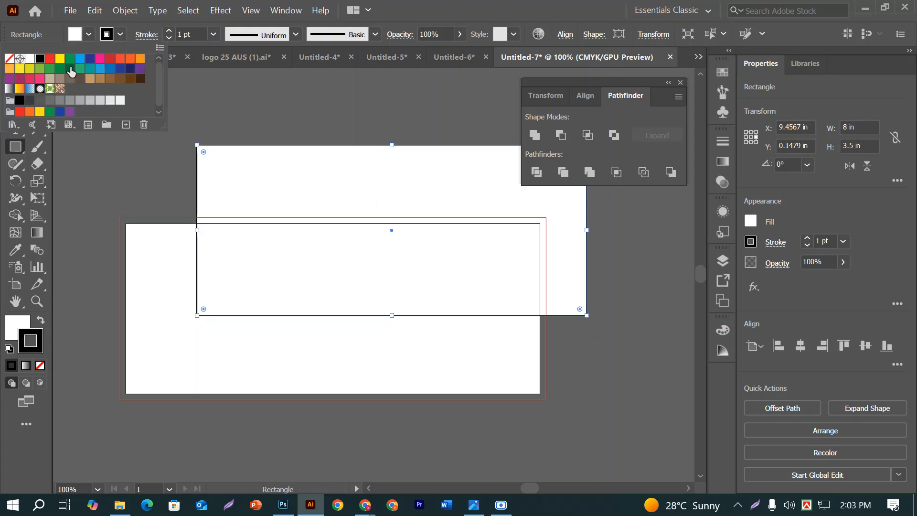
left_click(10, 59)
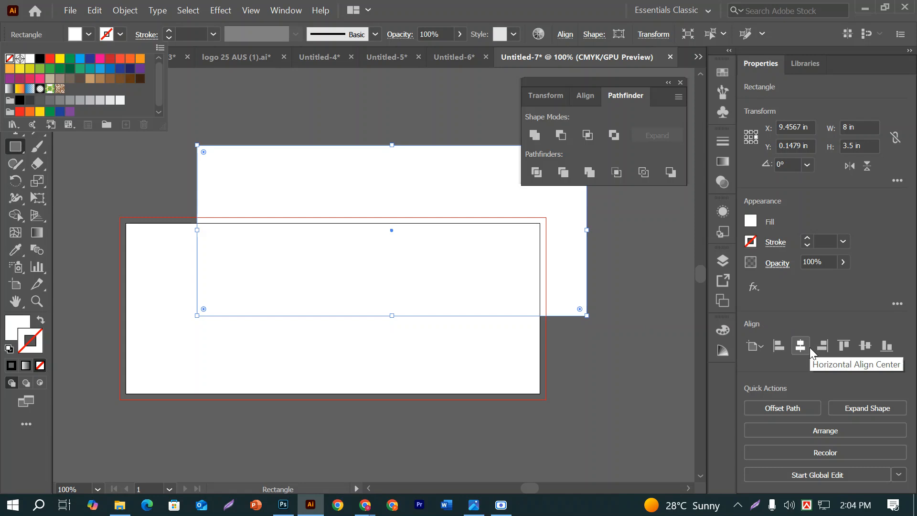
Align the rectangle to the artboard's right edge and centre it vertically
left_click(830, 347)
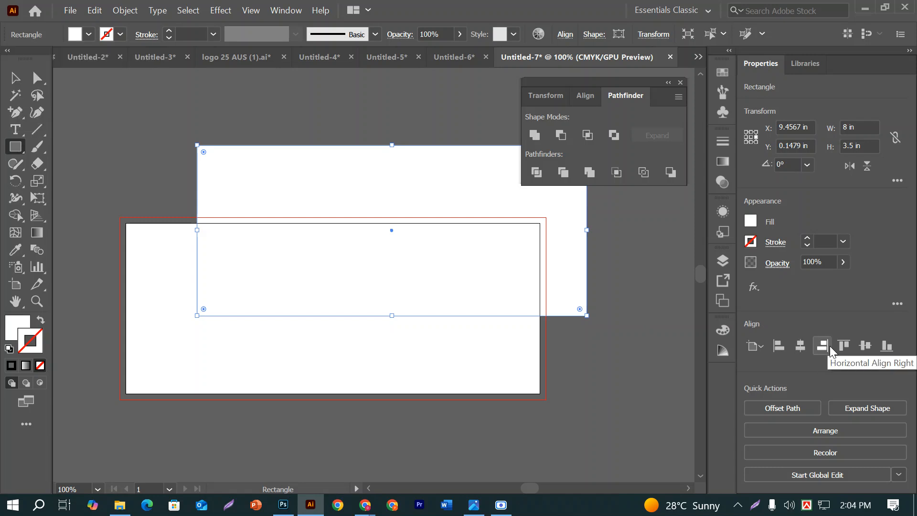
left_click(831, 349)
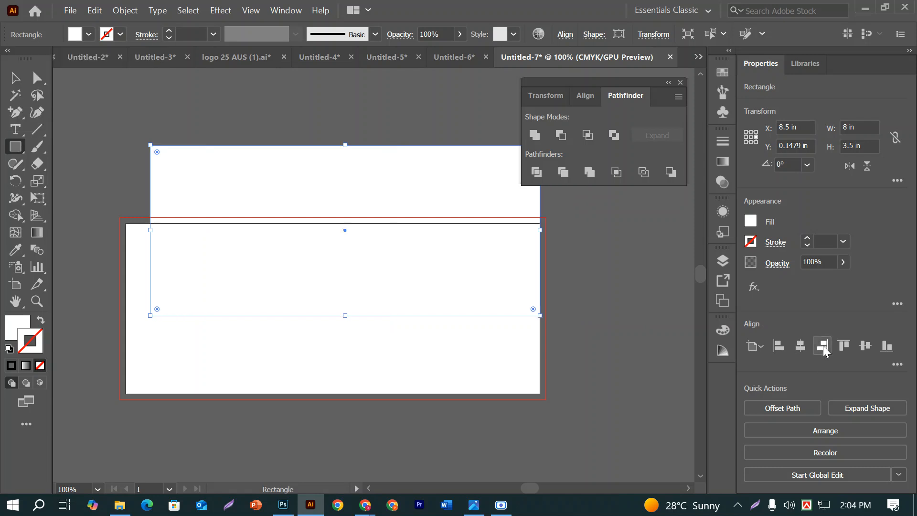
left_click(860, 352)
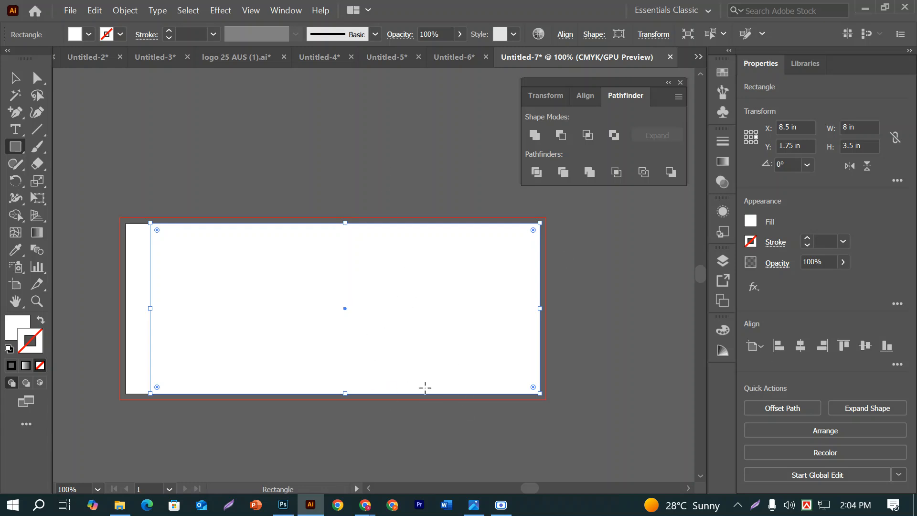
Offset the rectangle's path by -0.25 in with miter joins and a miter limit of 4
left_click(130, 11)
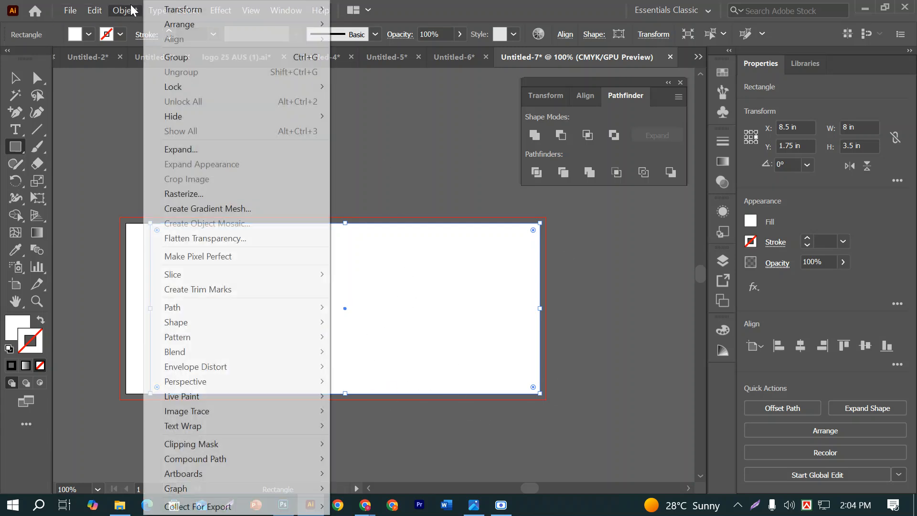
mouse_move(189, 309)
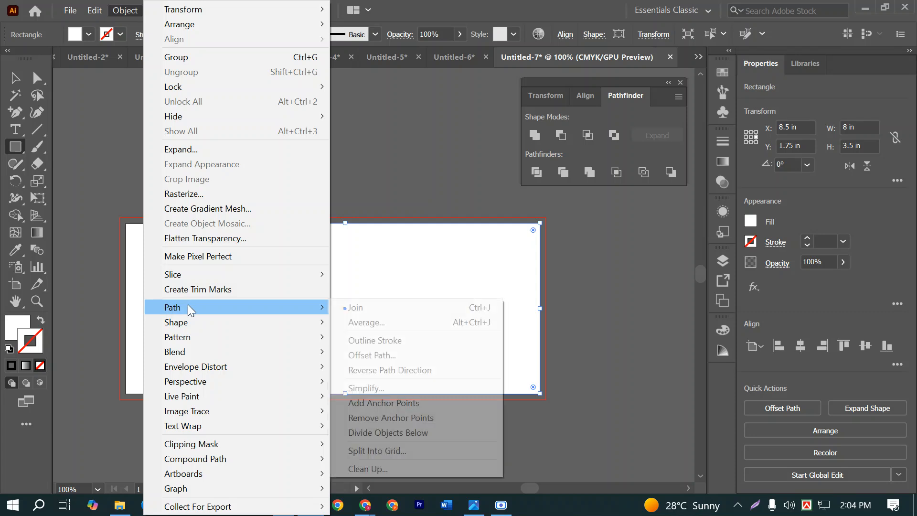
mouse_move(231, 312)
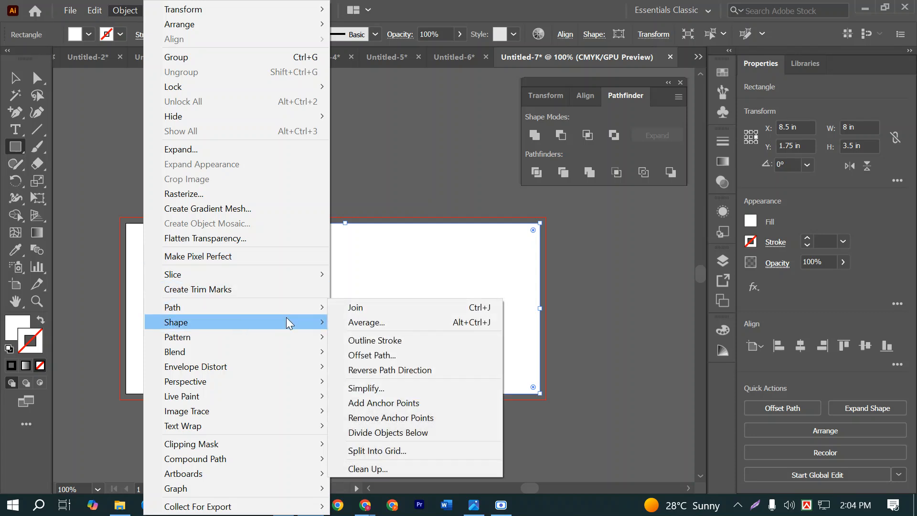
mouse_move(287, 321)
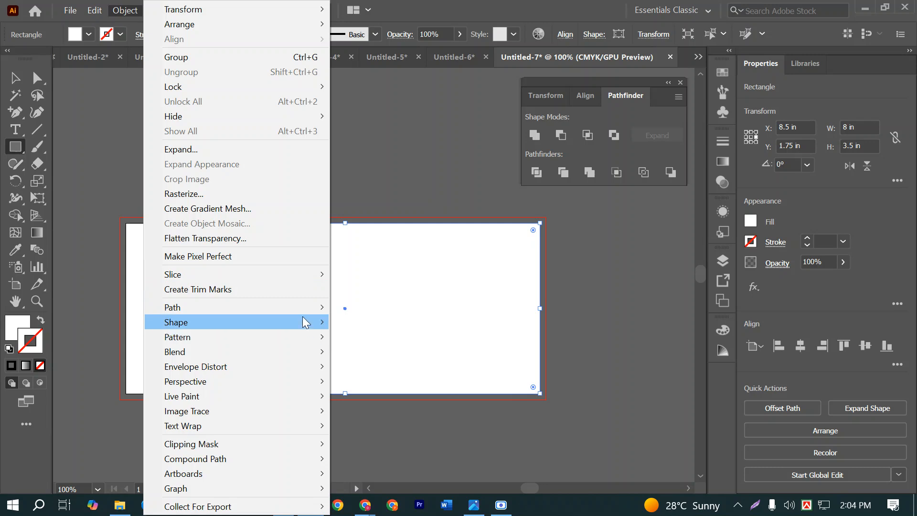
left_click(377, 352)
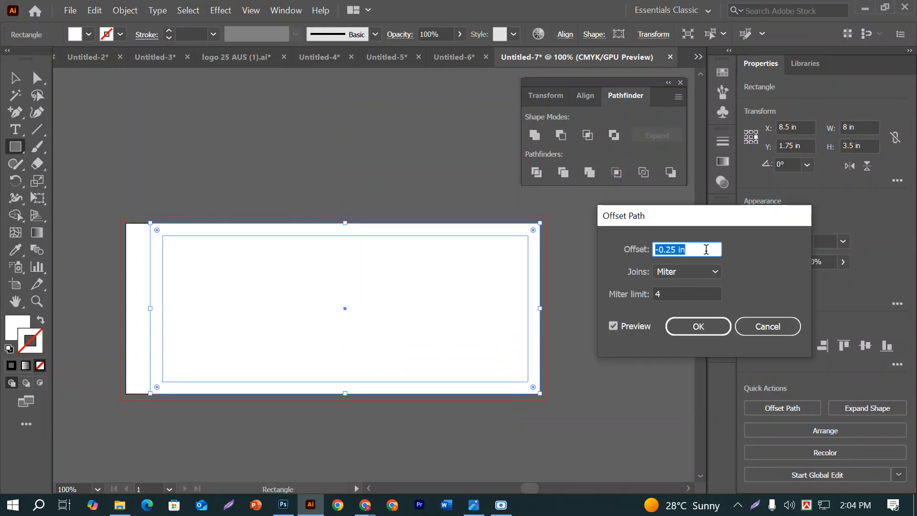
left_click(690, 327)
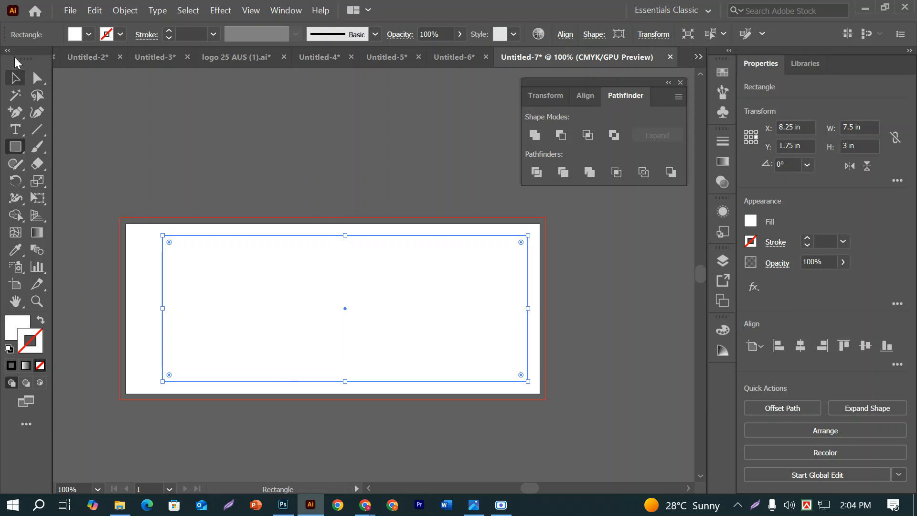
Convert the inner offset rectangle into guides
left_click(14, 79)
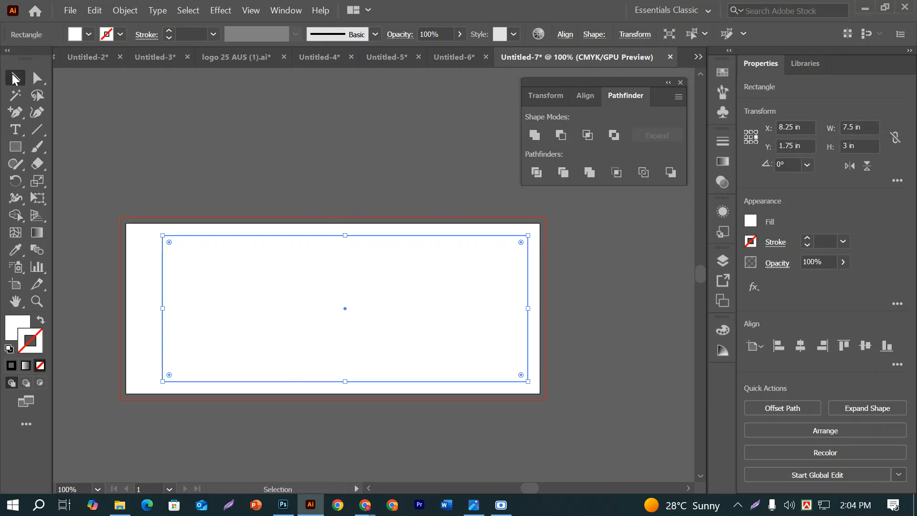
right_click(274, 234)
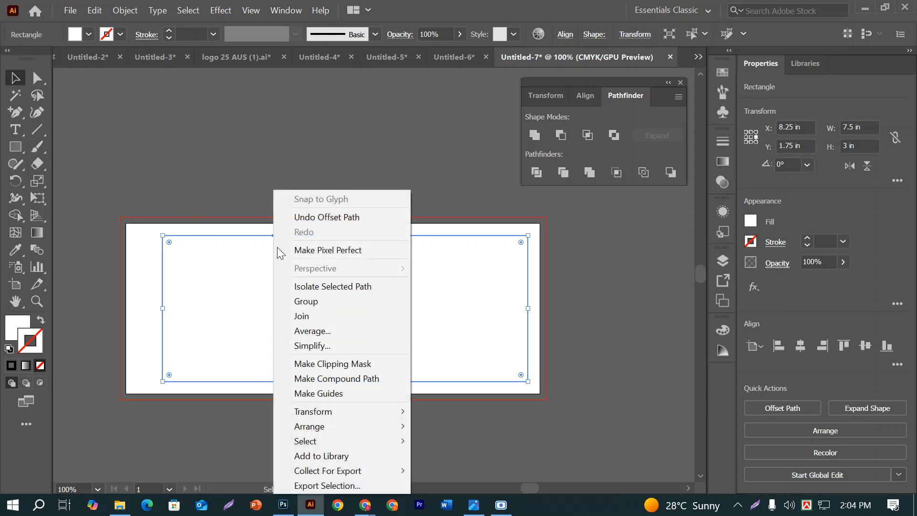
left_click(330, 393)
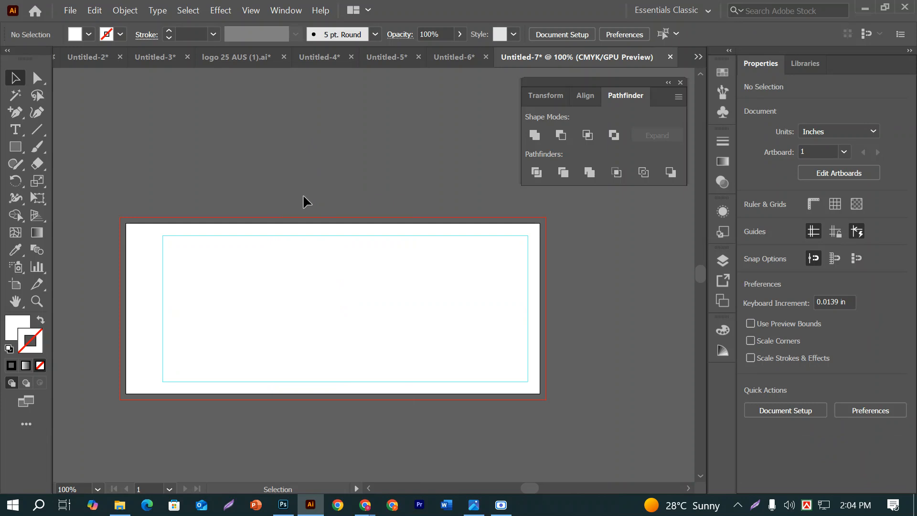
Split the outer 8 by 3.5 in rectangle into a grid of one row and three columns, and convert the pieces into guides
left_click(305, 229)
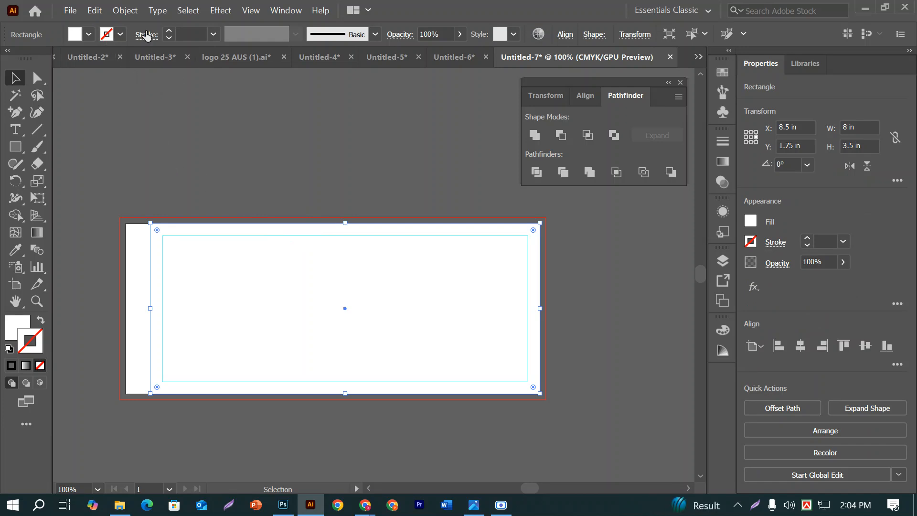
left_click(125, 11)
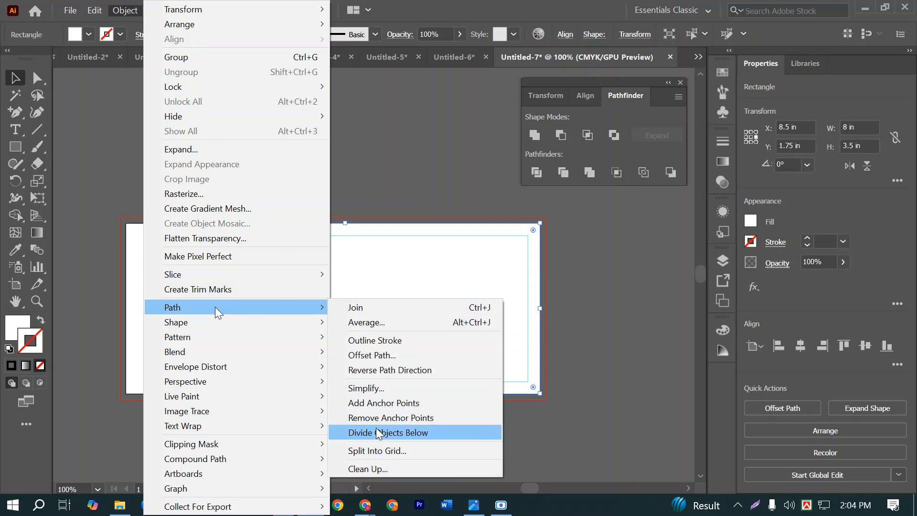
left_click(377, 450)
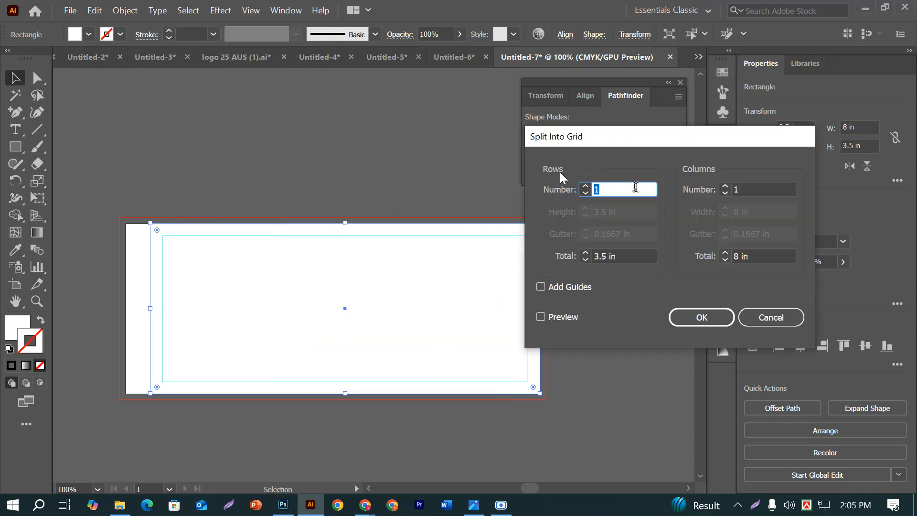
left_click(750, 188)
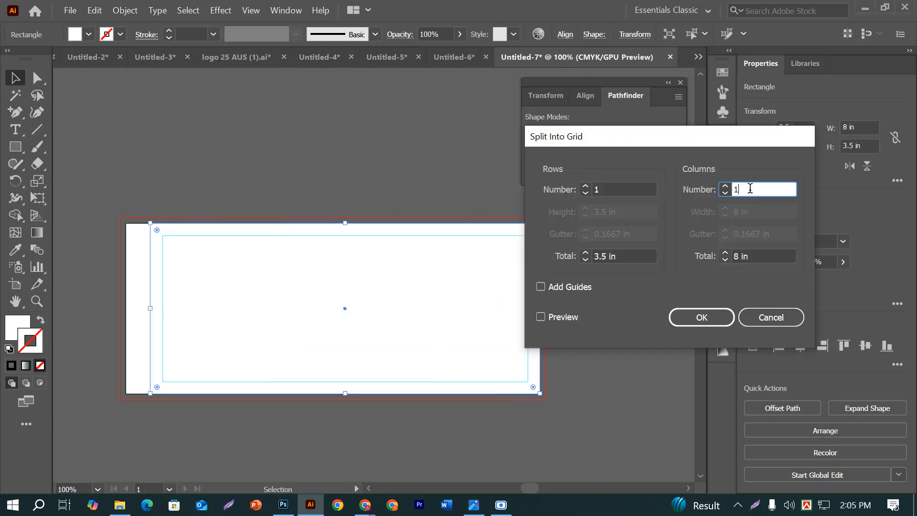
key("Up")
key("Up")
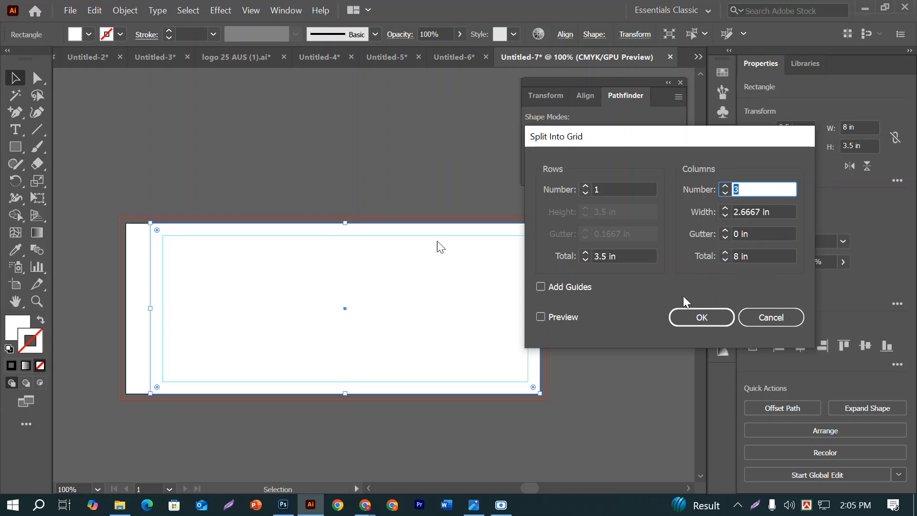
left_click(686, 309)
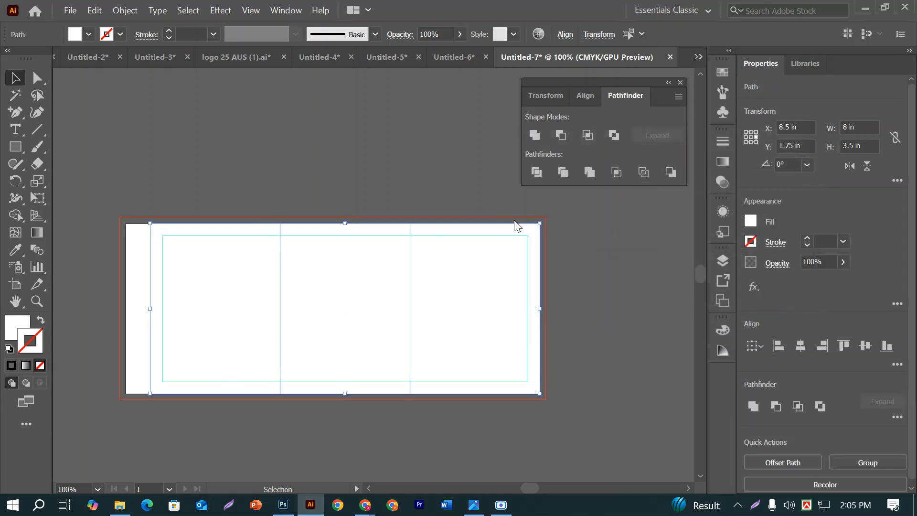
right_click(396, 283)
left_click(428, 181)
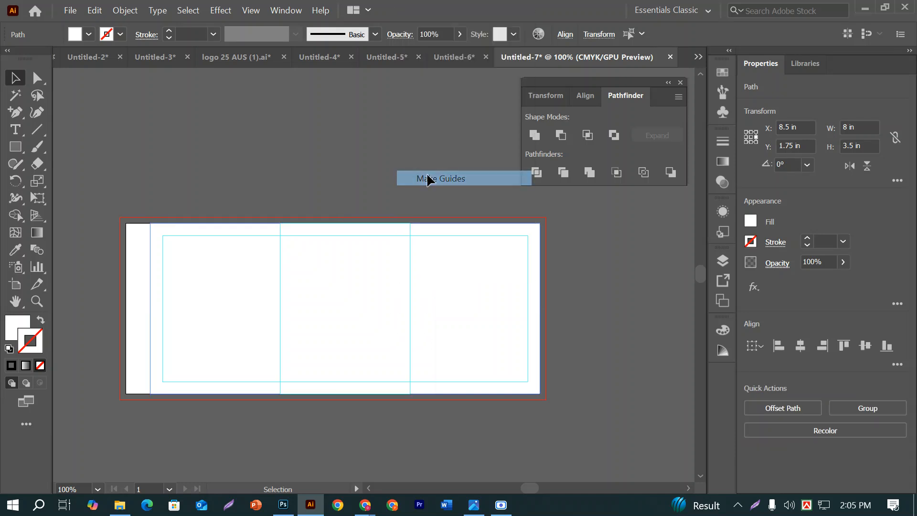
Deselect the artwork and lock all of the label's guides so they cannot be selected
left_click(330, 180)
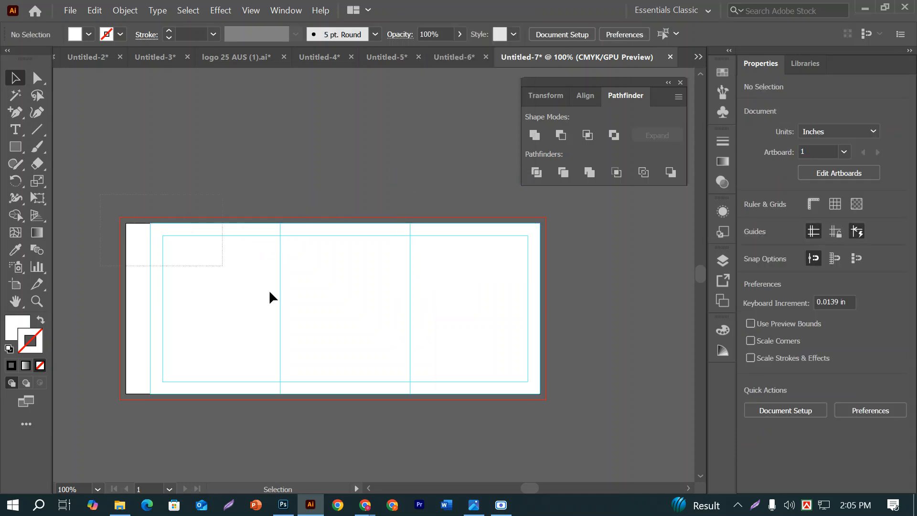
left_click(297, 317)
left_click(352, 116)
right_click(352, 116)
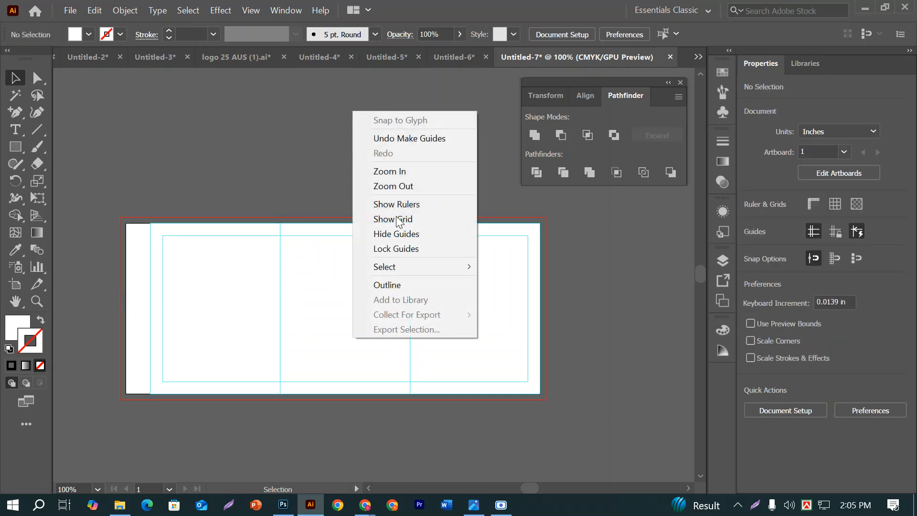
left_click(399, 250)
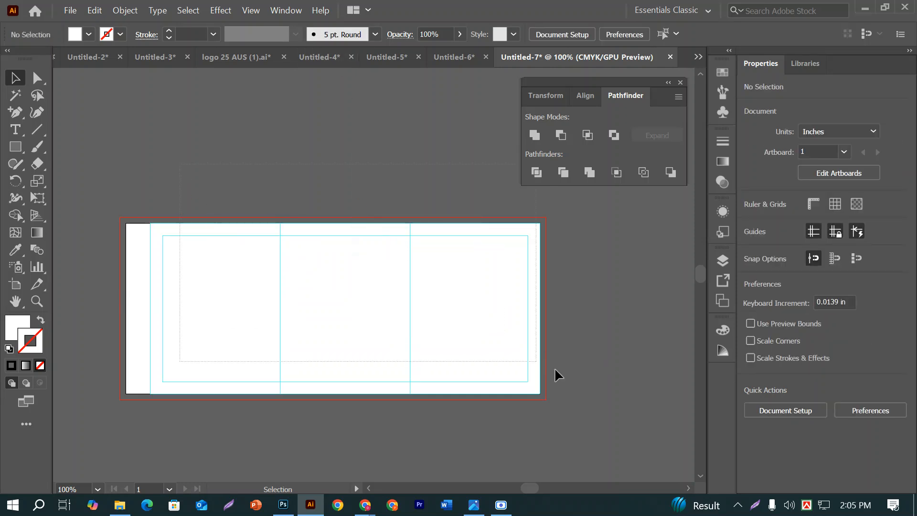
left_click_drag(107, 221, 568, 481)
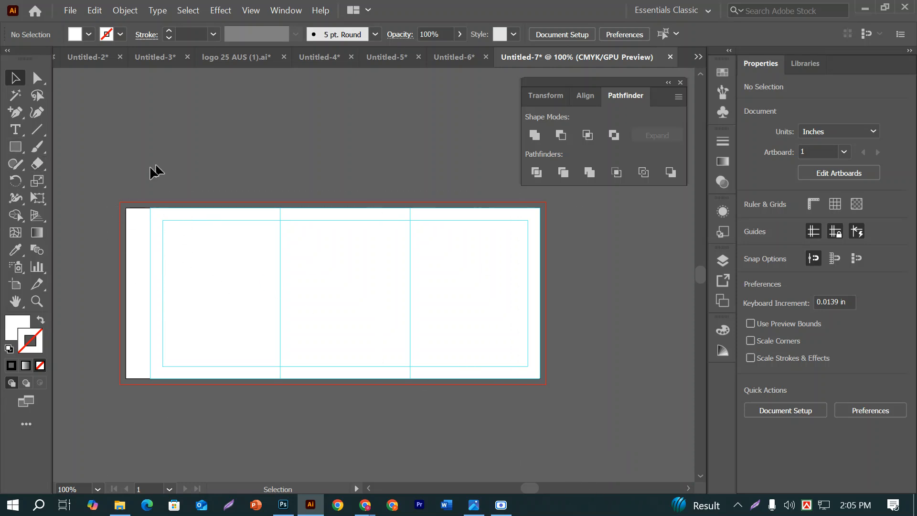
Draw an 8.5 by 3.5 in rectangle and centre it horizontally and vertically on the artboard
left_click(16, 147)
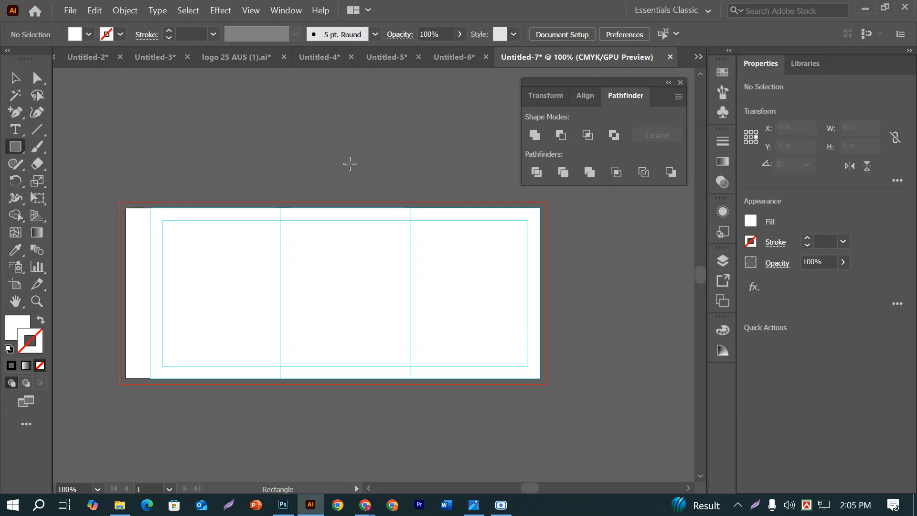
left_click(350, 164)
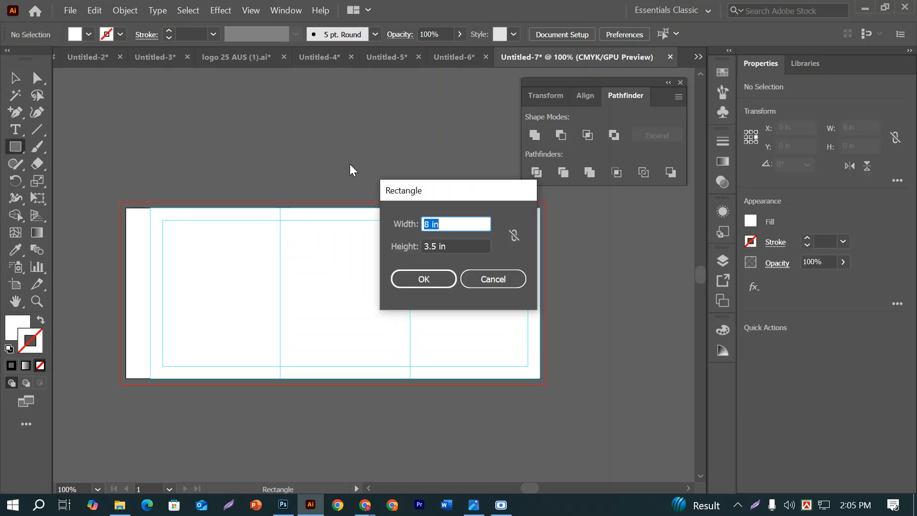
left_click(428, 224)
left_click(423, 278)
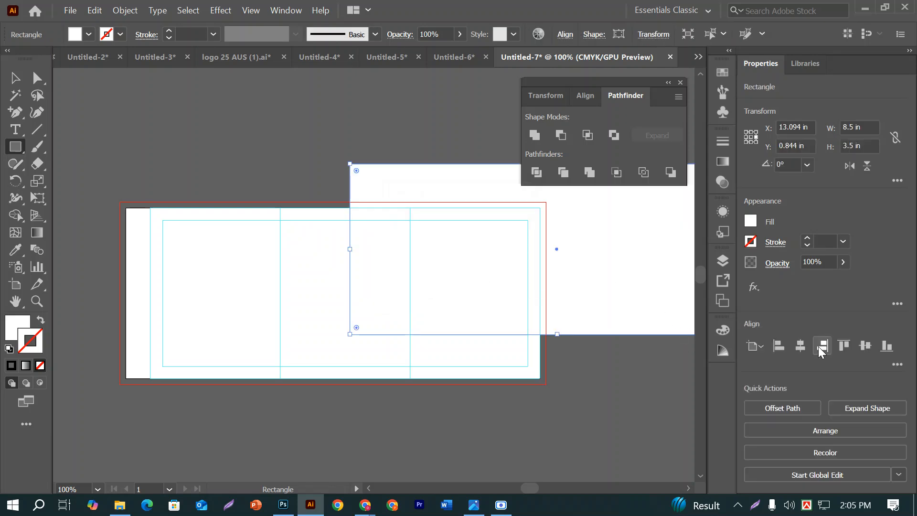
left_click(801, 345)
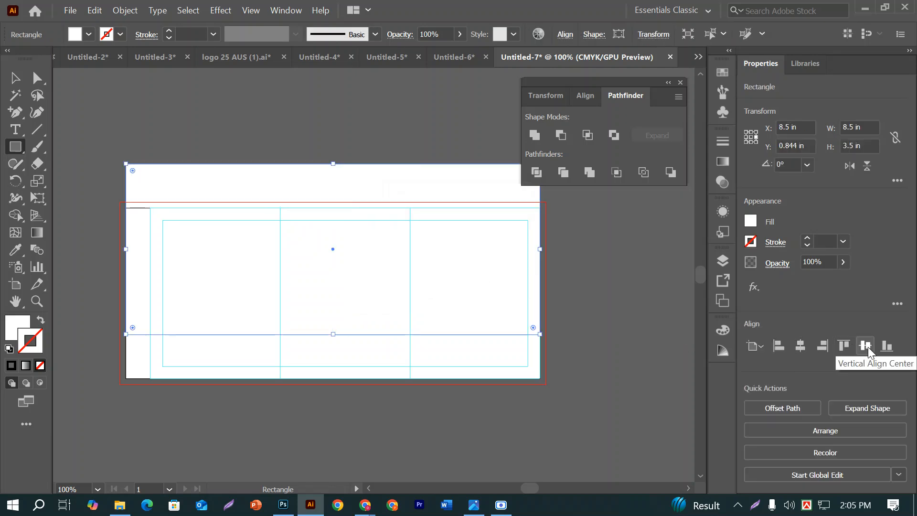
left_click(866, 347)
left_click(12, 78)
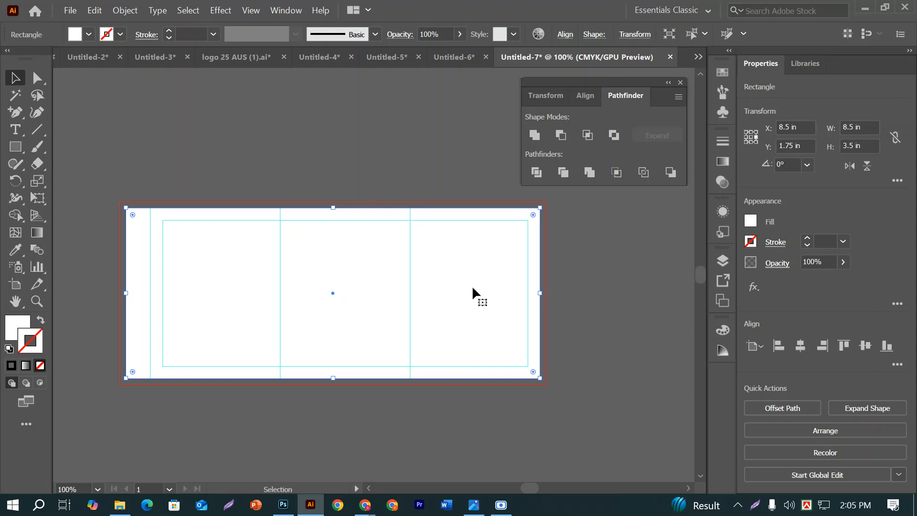
key("ctrl+=")
key("ctrl+=")
key("ctrl+-")
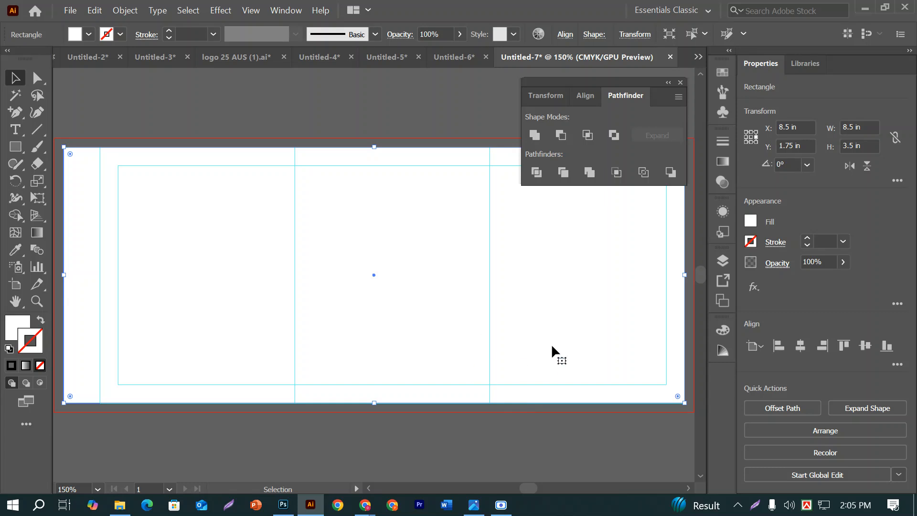
left_click_drag(81, 333, 143, 343)
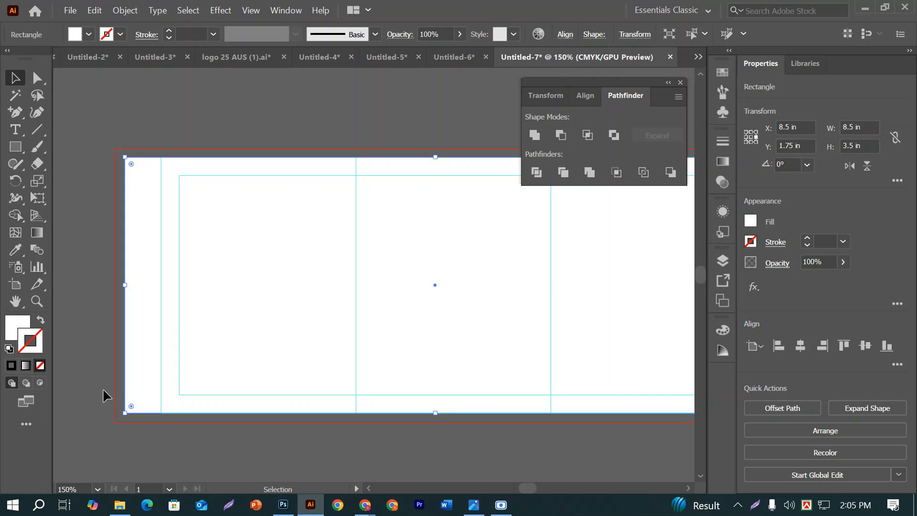
key("ctrl+minus")
key("ctrl+minus")
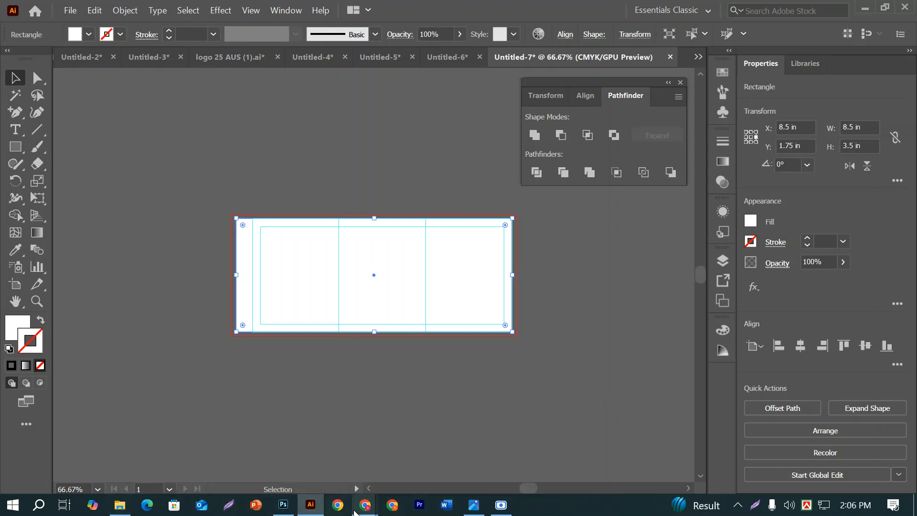
Switch to Chrome, expand the "label design layout" image results and look over the label examples, including the banana bottle label page
mouse_move(365, 506)
left_click(207, 440)
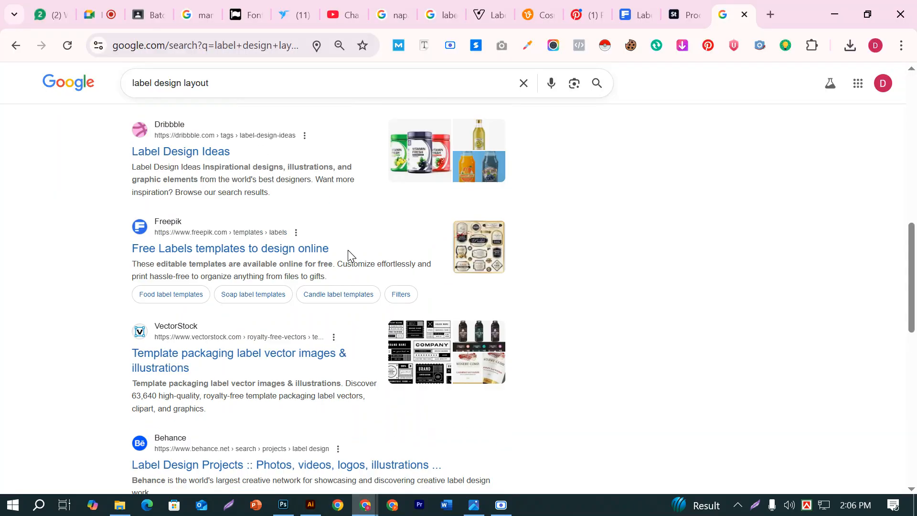
scroll(347, 250, "down", 5)
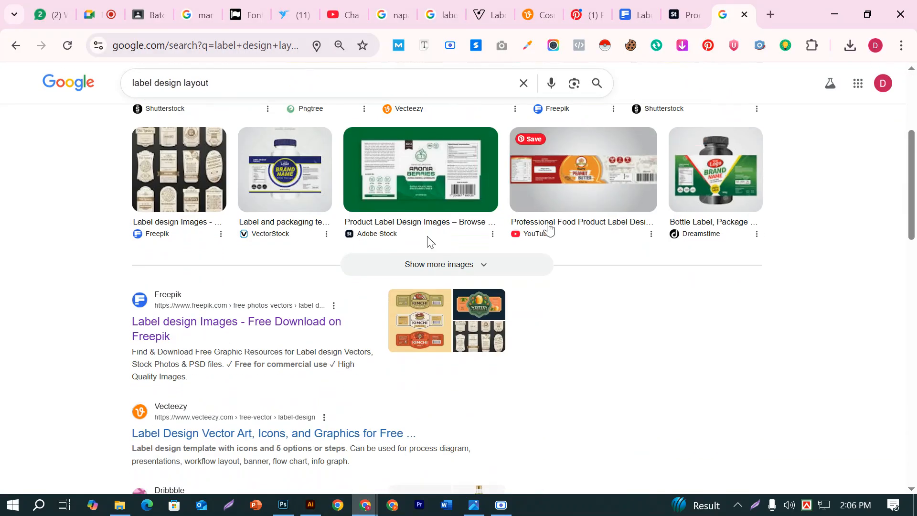
left_click(463, 262)
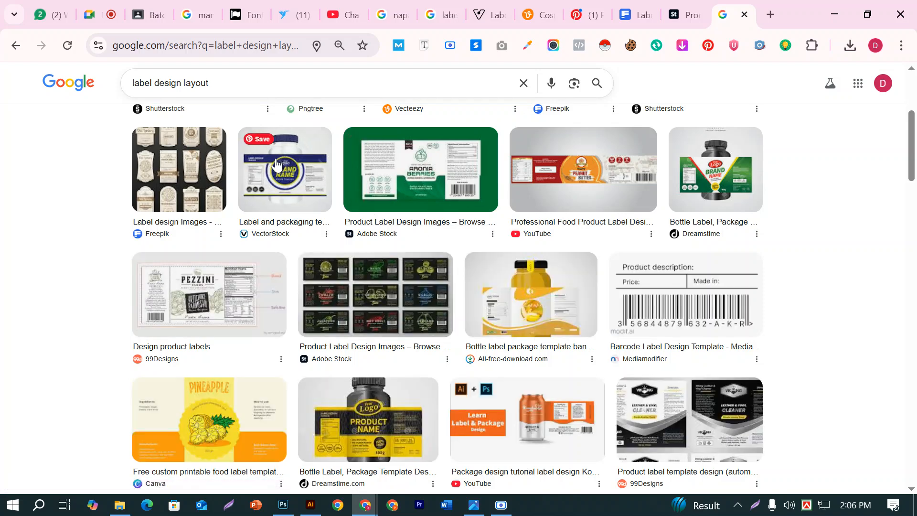
left_click(277, 165)
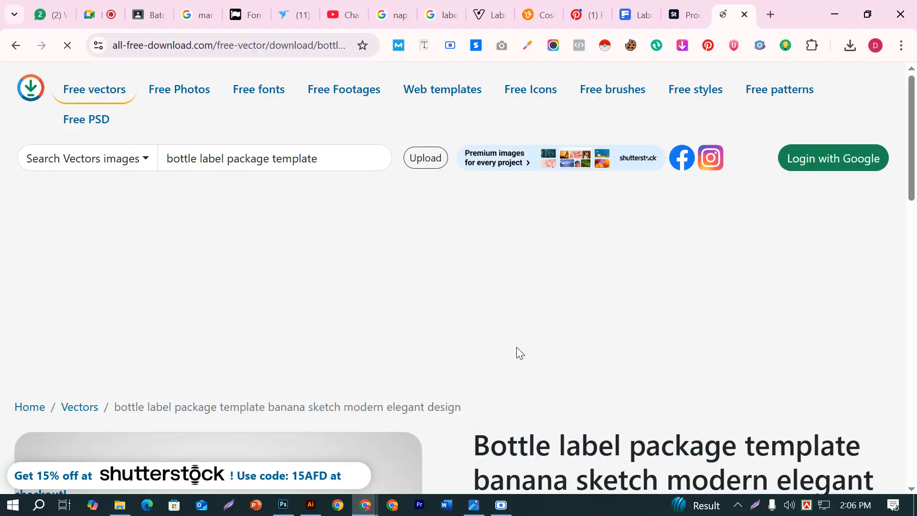
scroll(520, 347, "down", 5)
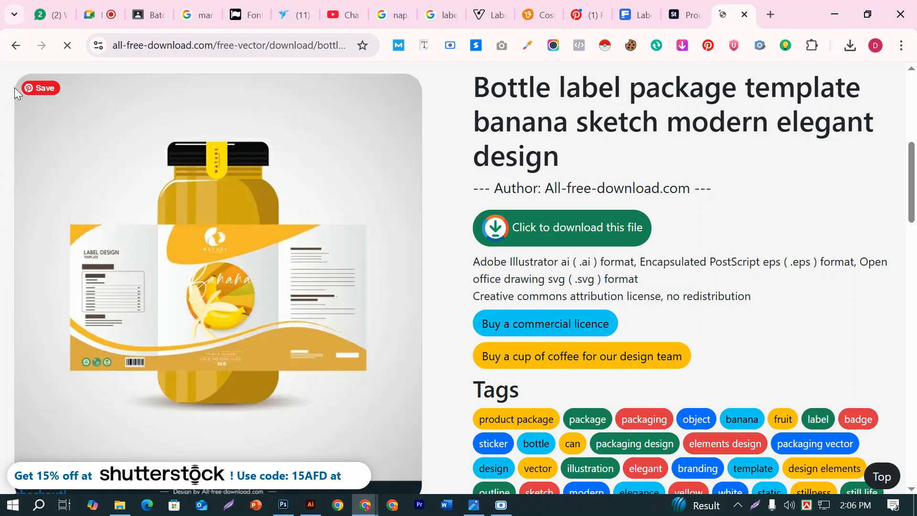
left_click(15, 45)
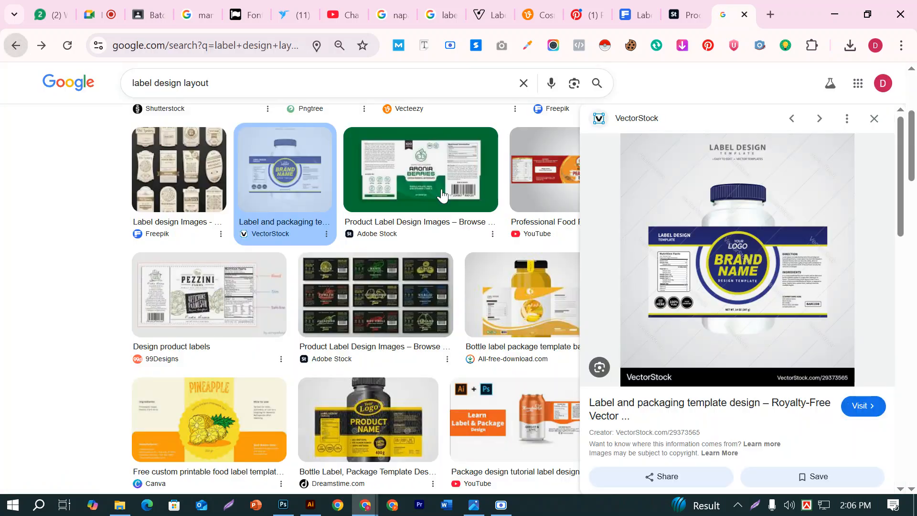
Open the VectorStock page of the blue and yellow "Brand Name" label template and examine its layout
left_click(756, 297)
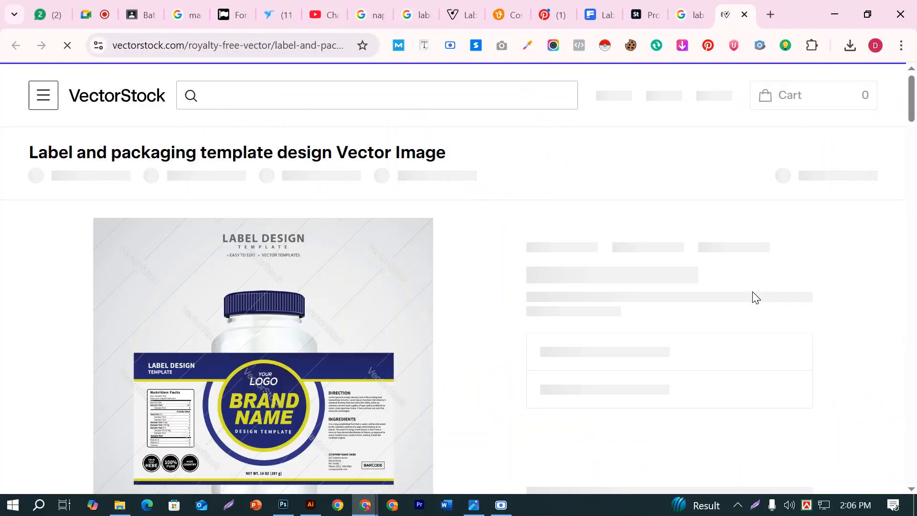
scroll(584, 334, "down", 2)
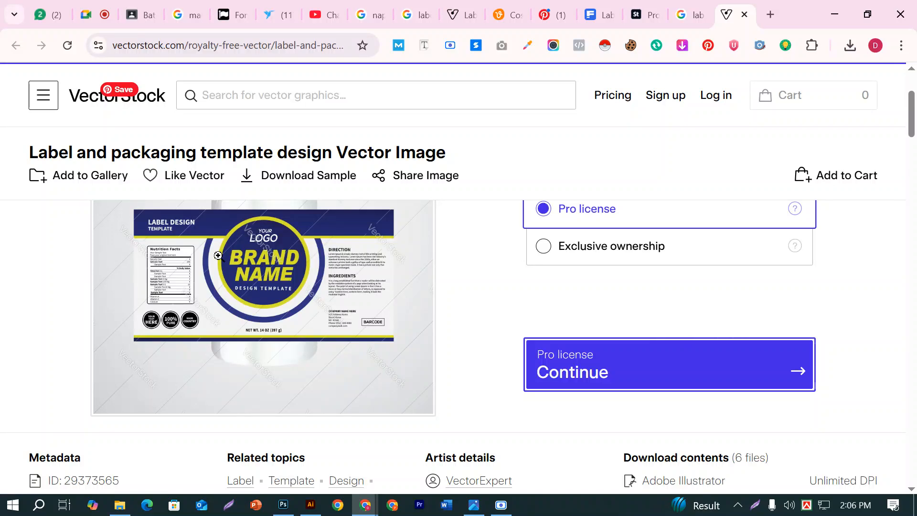
scroll(358, 345, "up", 3)
scroll(358, 346, "down", 3)
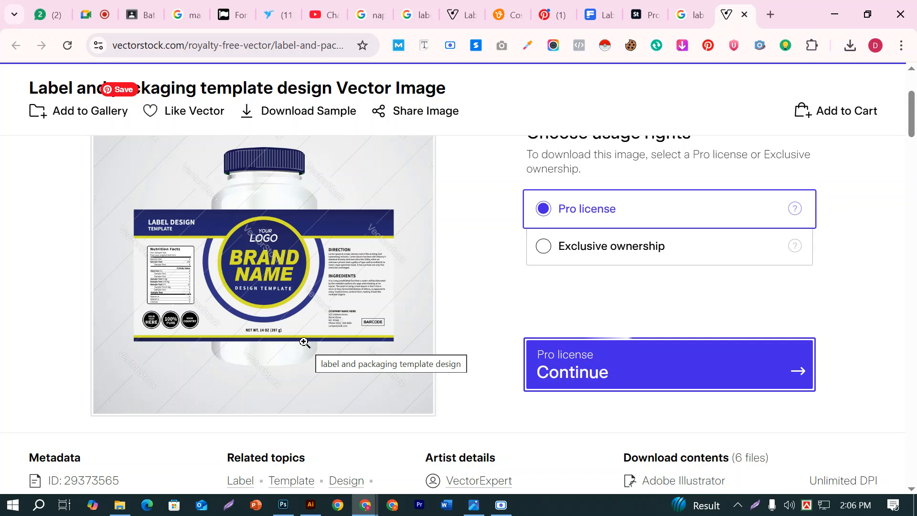
scroll(304, 342, "up", 3)
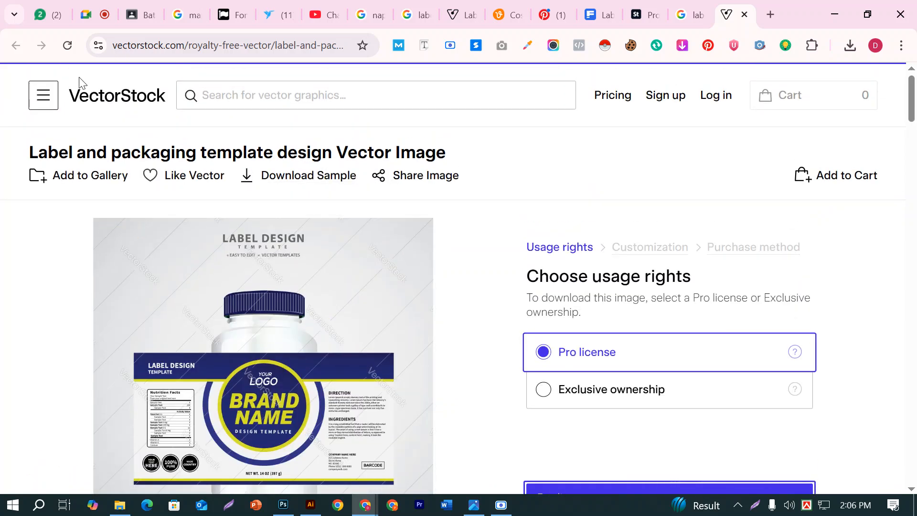
Copy the VectorStock page's address and go to the stream of the Batch-04(Group-B) class in Google Classroom
left_click(255, 46)
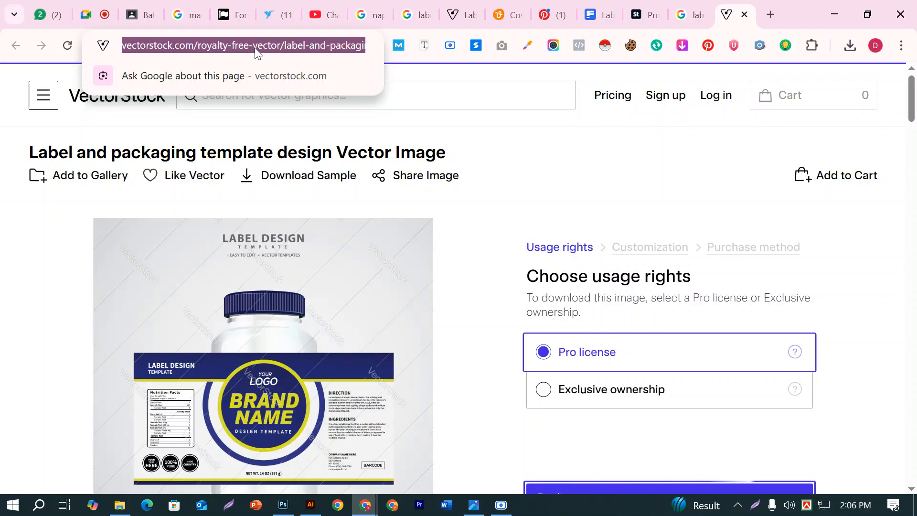
left_click(128, 15)
scroll(466, 172, "up", 15)
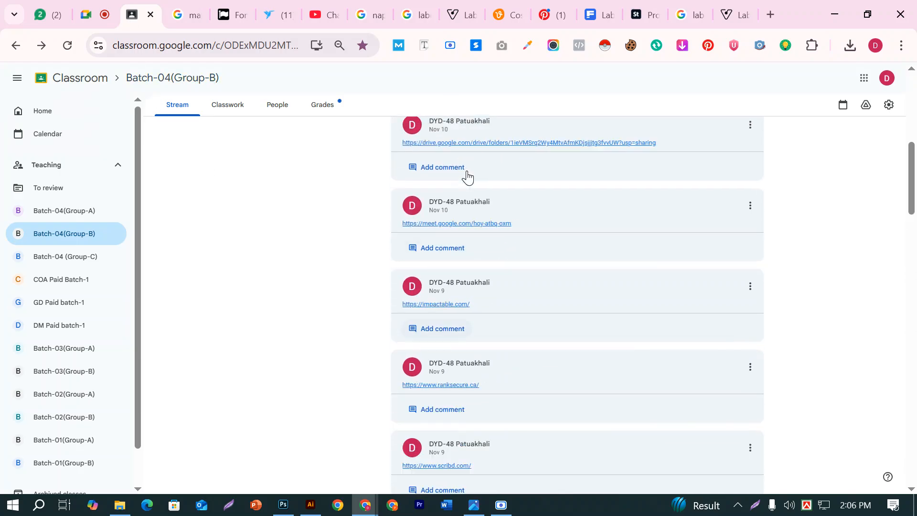
left_click(234, 104)
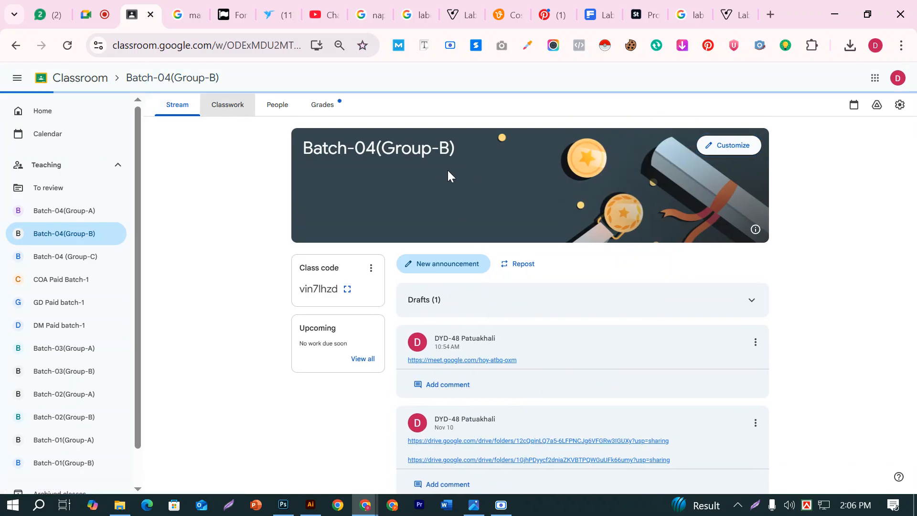
left_click(192, 108)
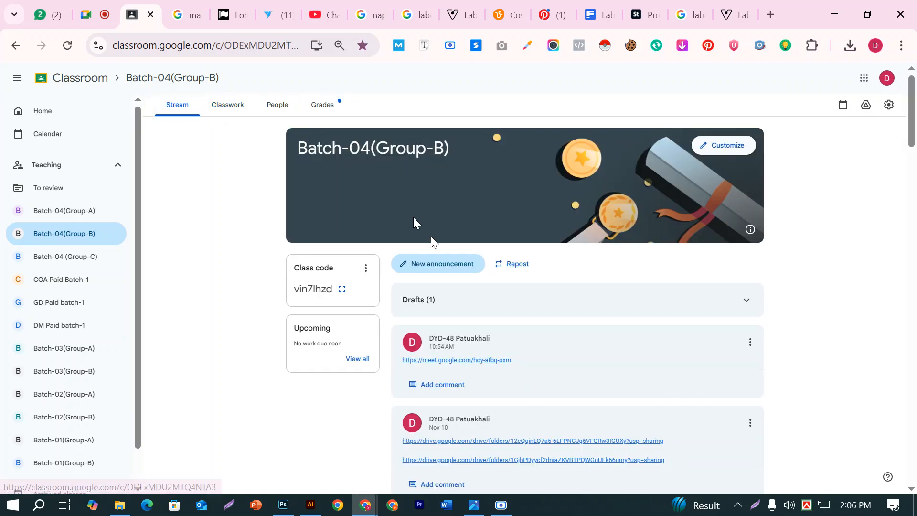
Post a new announcement containing the copied VectorStock label template link to the Batch-04(Group-B) class
left_click(434, 265)
left_click(405, 283)
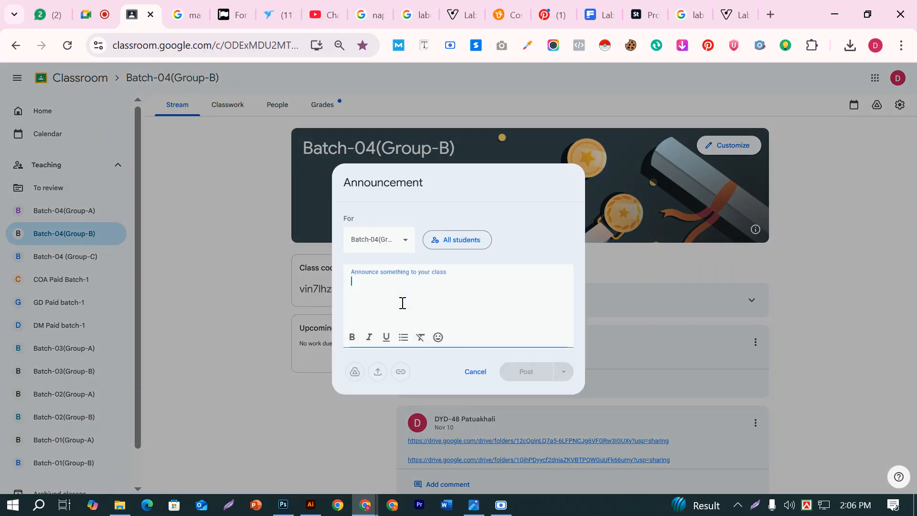
type("https://www.vectorstock.com/royalty-free-vector/label-and-packaging-template-design-vector-29373565")
left_click(592, 381)
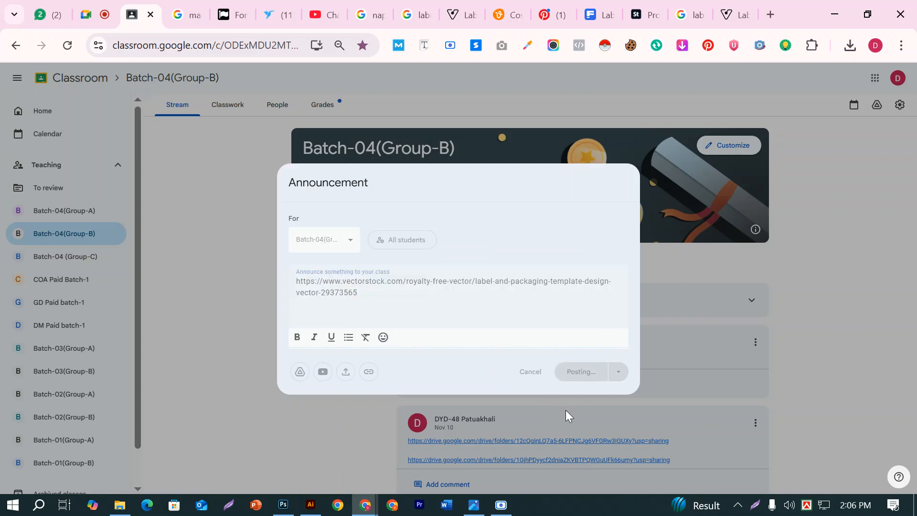